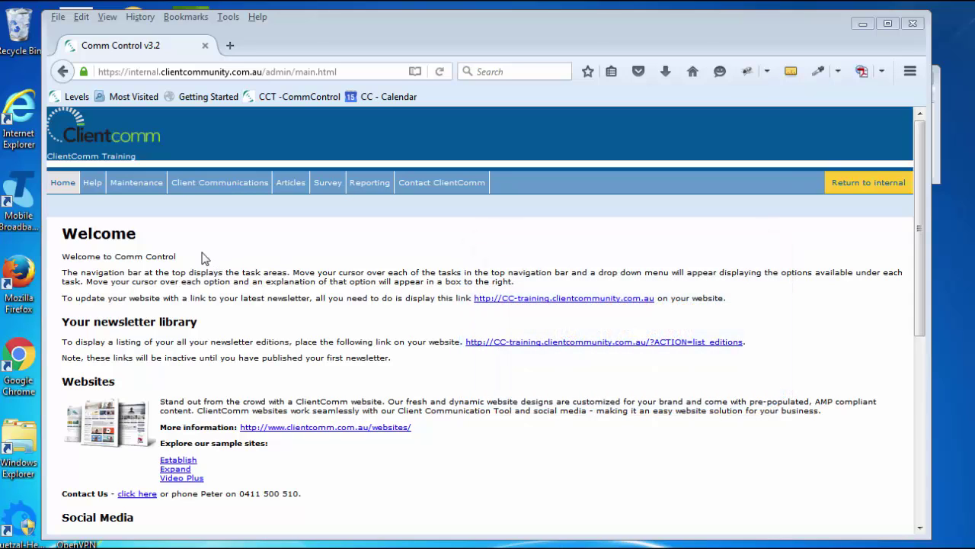
Step: Open the Client Communications tab to list the existing client memos
left_click(212, 184)
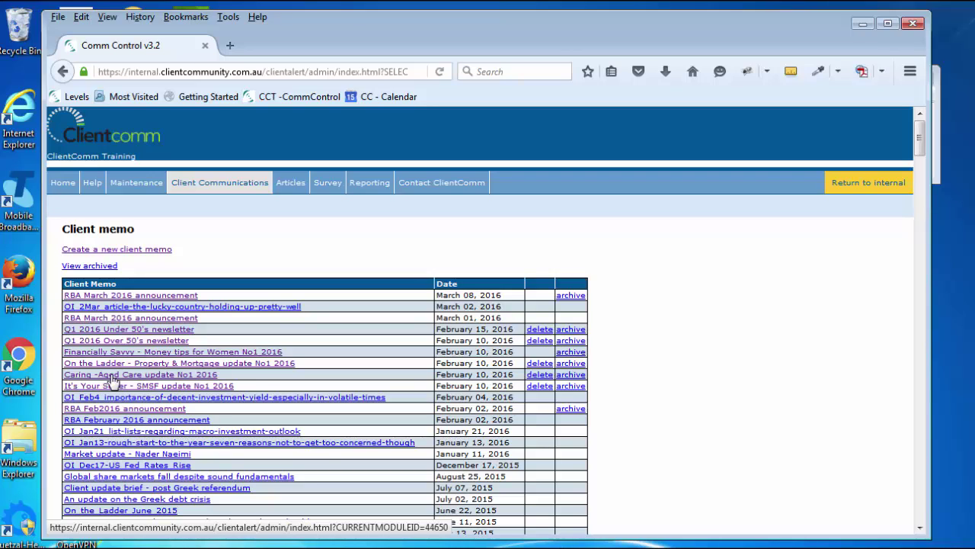
Step: Open the 'Caring -Aged Care update No1 2016' memo and scroll through its newsletter preview
left_click(112, 375)
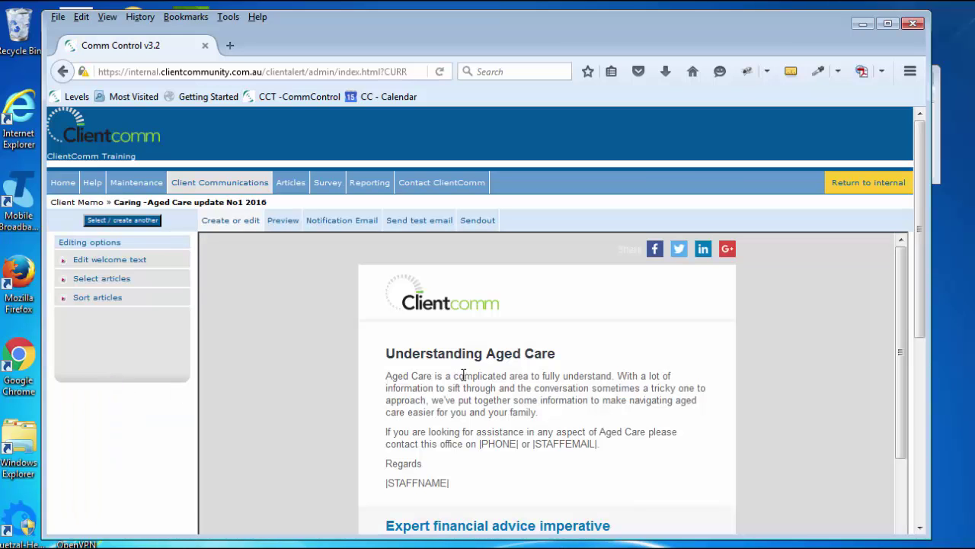
scroll(536, 372, "down", 4)
scroll(537, 372, "down", 7)
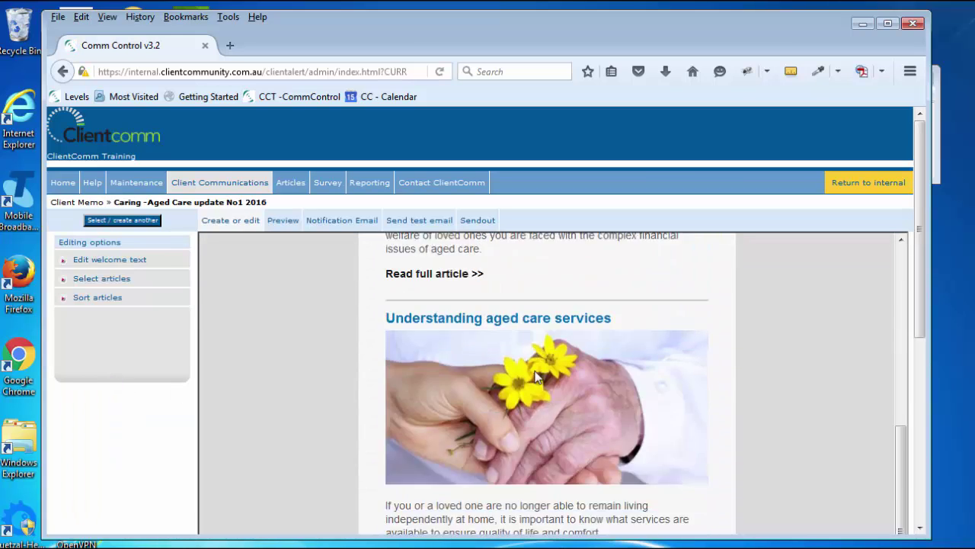
scroll(536, 374, "down", 7)
scroll(537, 375, "up", 6)
scroll(536, 375, "up", 3)
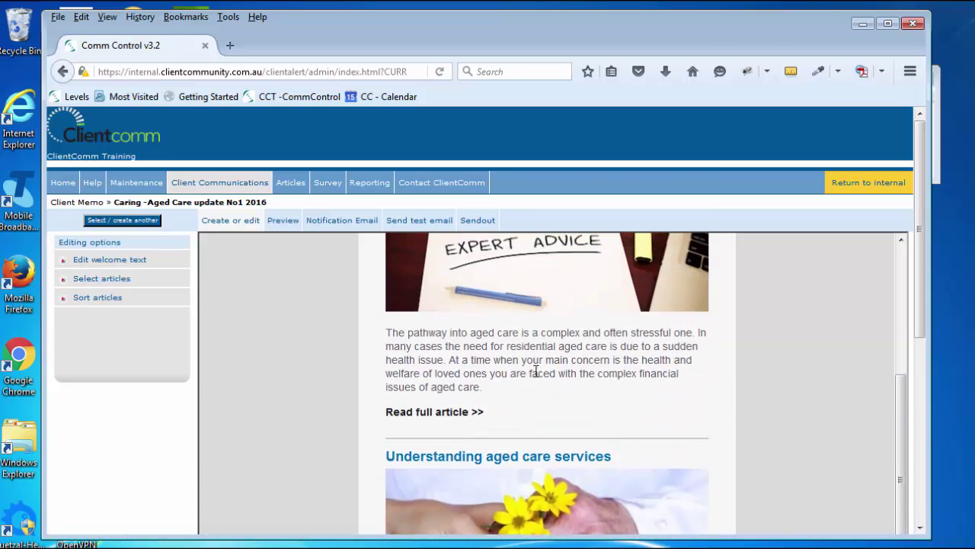
scroll(537, 372, "up", 4)
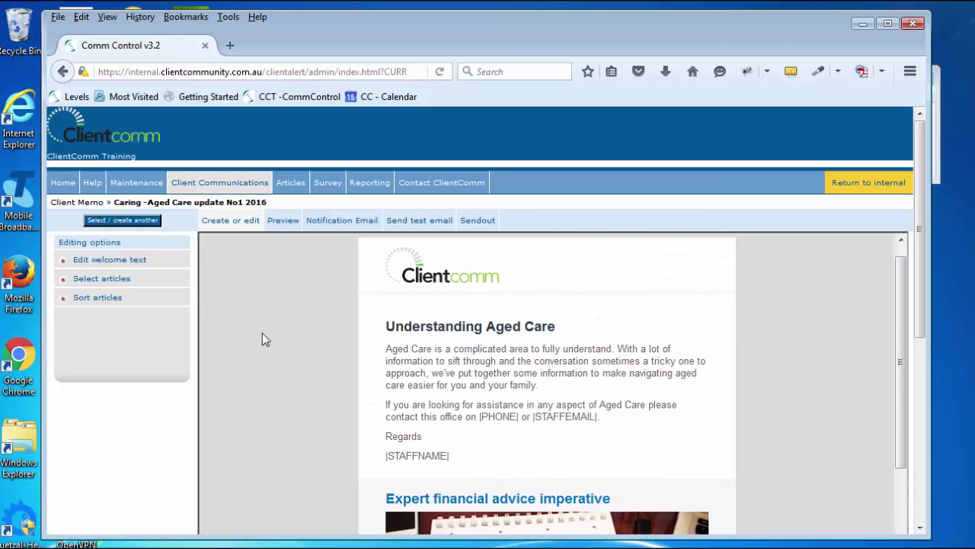
scroll(445, 412, "down", 5)
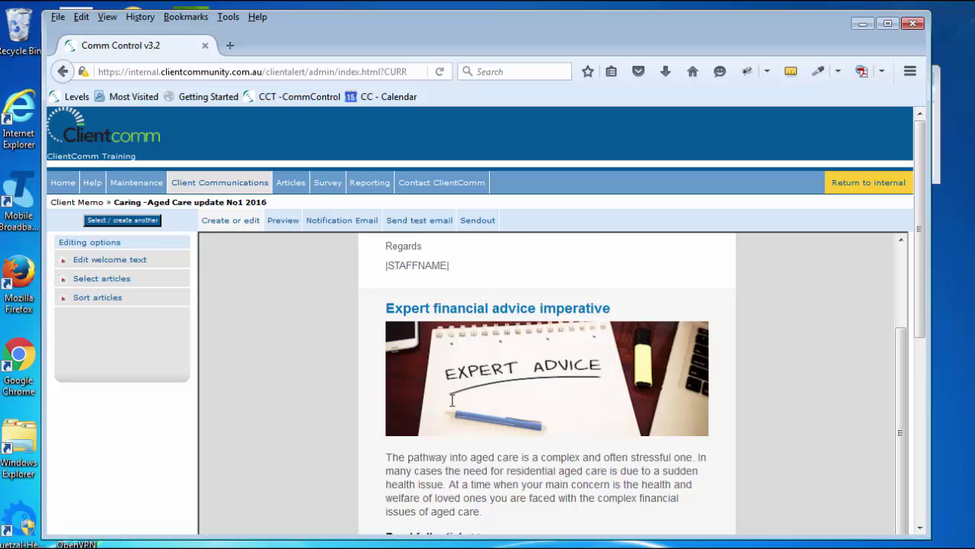
scroll(451, 404, "up", 5)
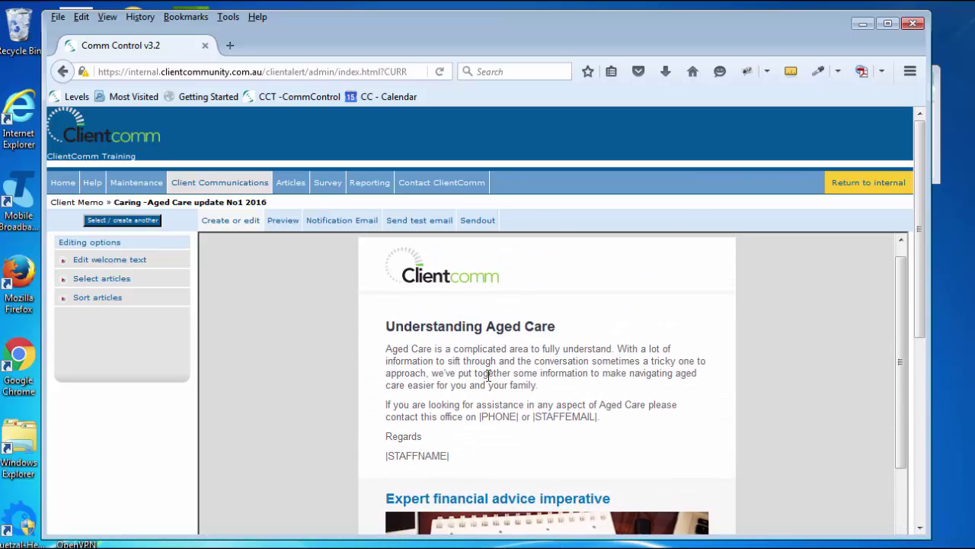
scroll(435, 400, "up", 1)
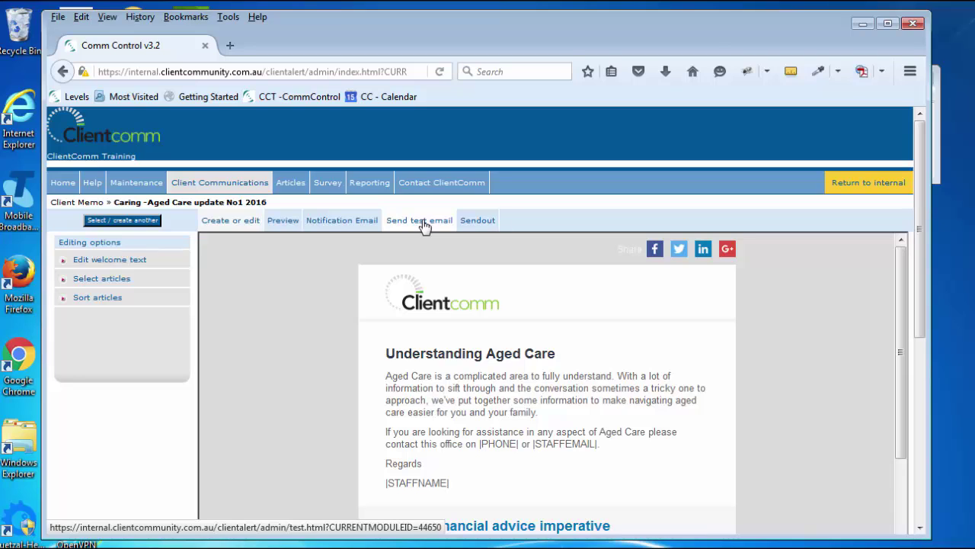
Step: In the test email form, replace the subject with 'Understanding Aged Care' copied from Notepad
left_click(424, 227)
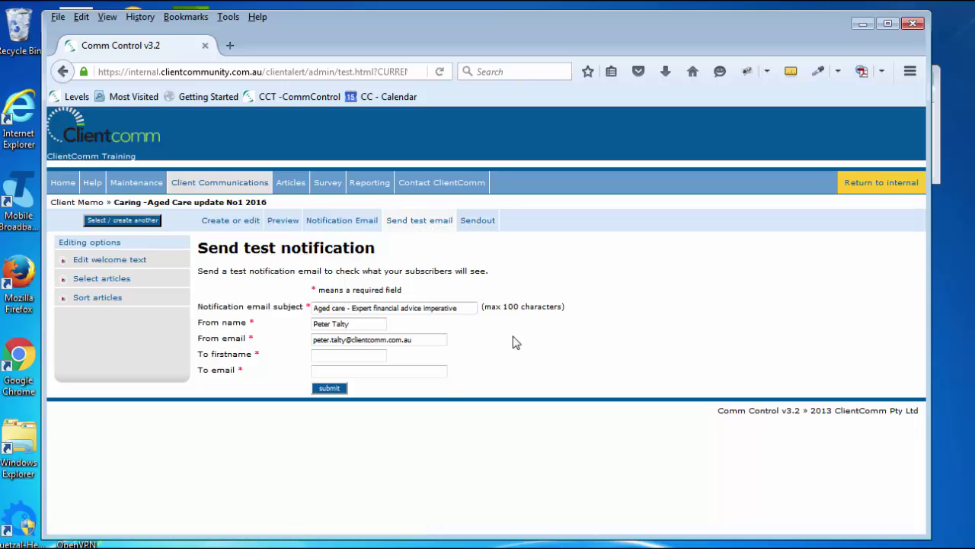
left_click_drag(468, 308, 312, 308)
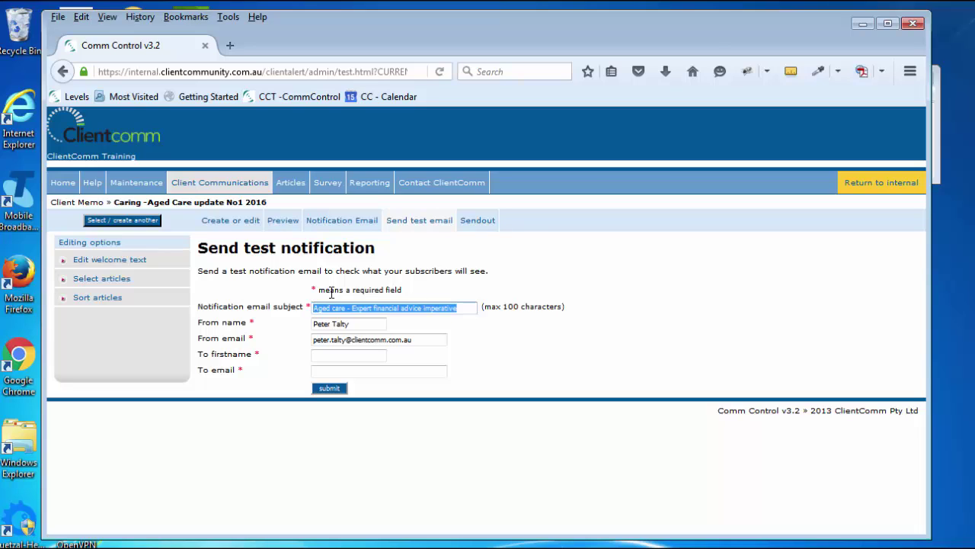
left_click(936, 177)
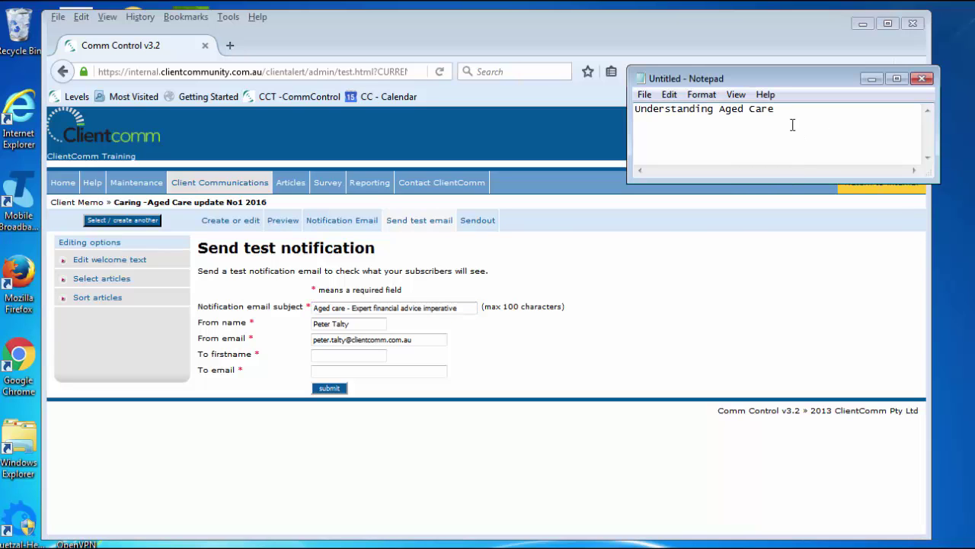
left_click_drag(793, 112, 636, 111)
key("ctrl+c")
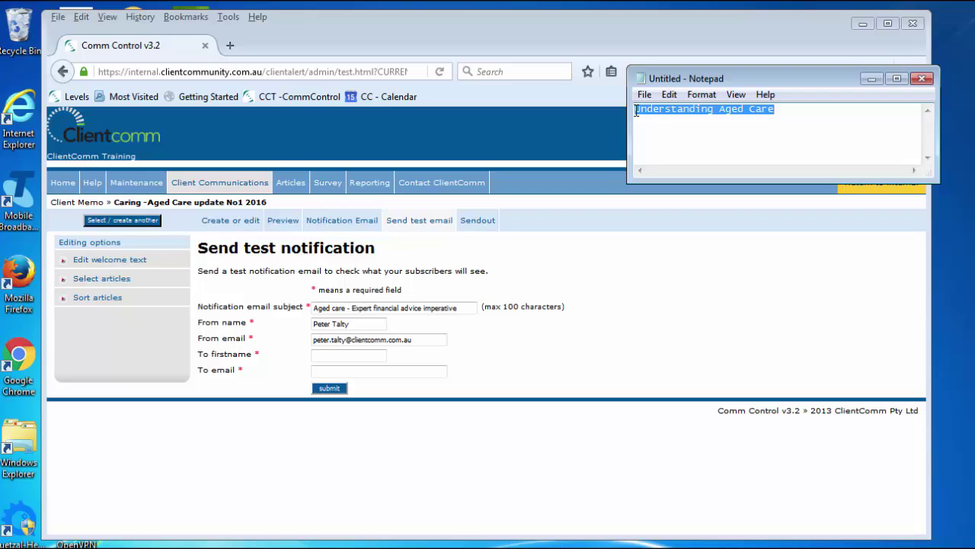
left_click_drag(466, 308, 303, 312)
key("ctrl+v")
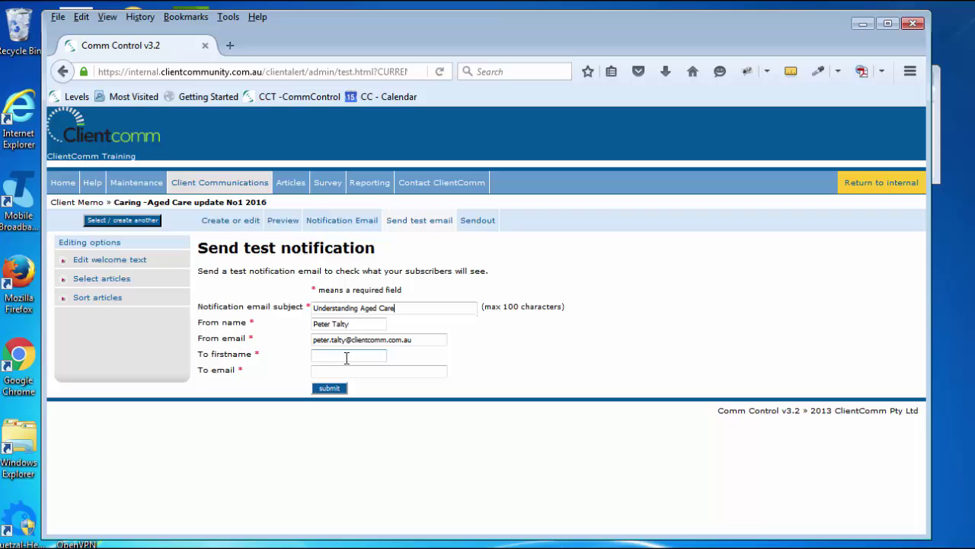
Step: Fill in the recipient's first name and email address, then submit the test notification
left_click(339, 356)
type("D")
left_click(349, 371)
type("D")
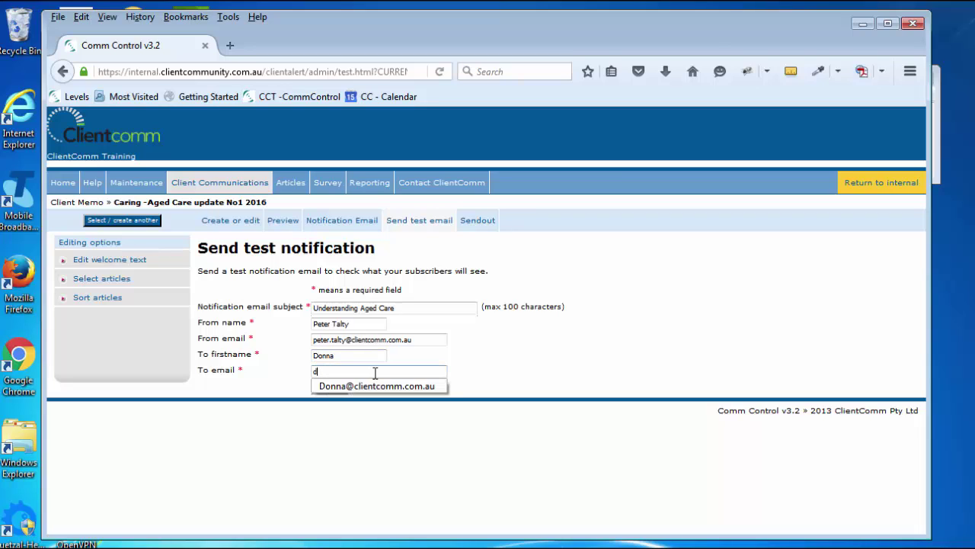
left_click(365, 385)
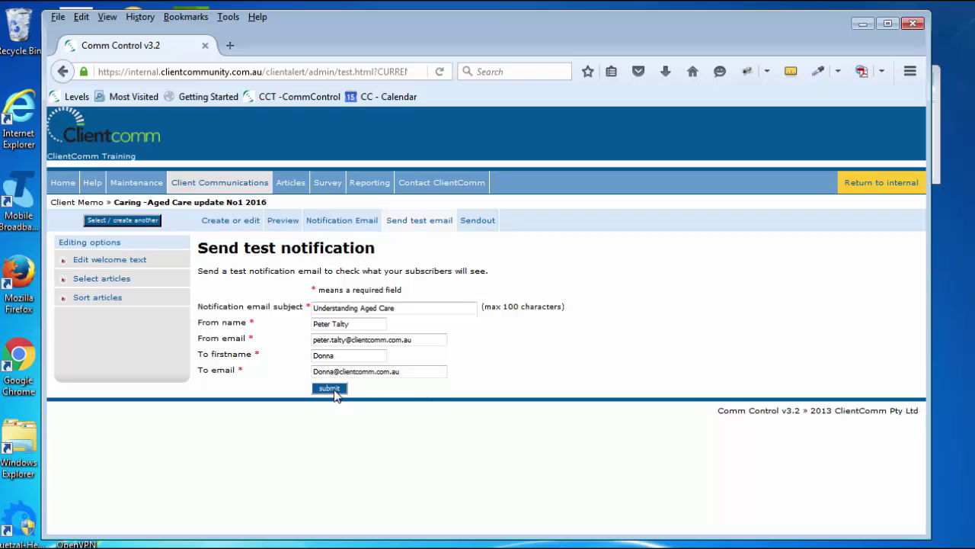
left_click(338, 389)
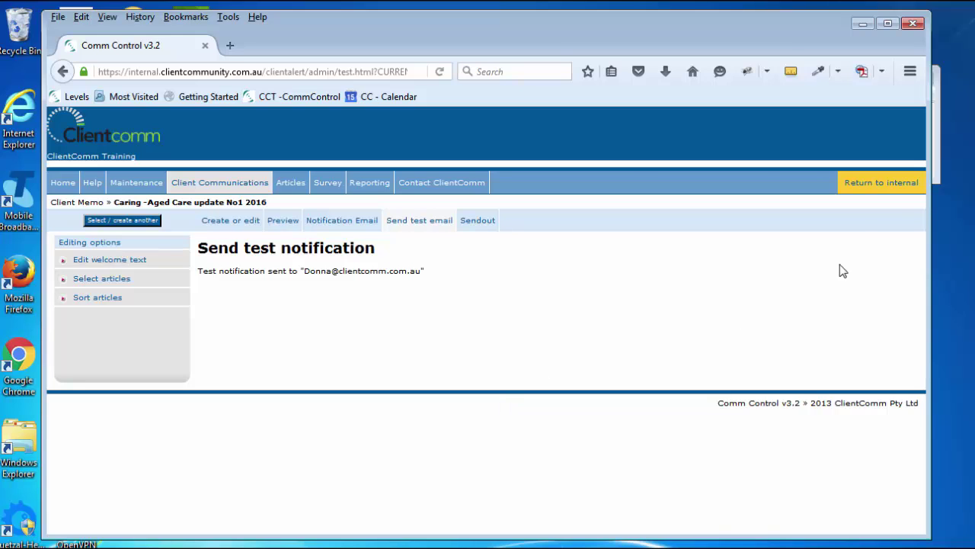
left_click(819, 61)
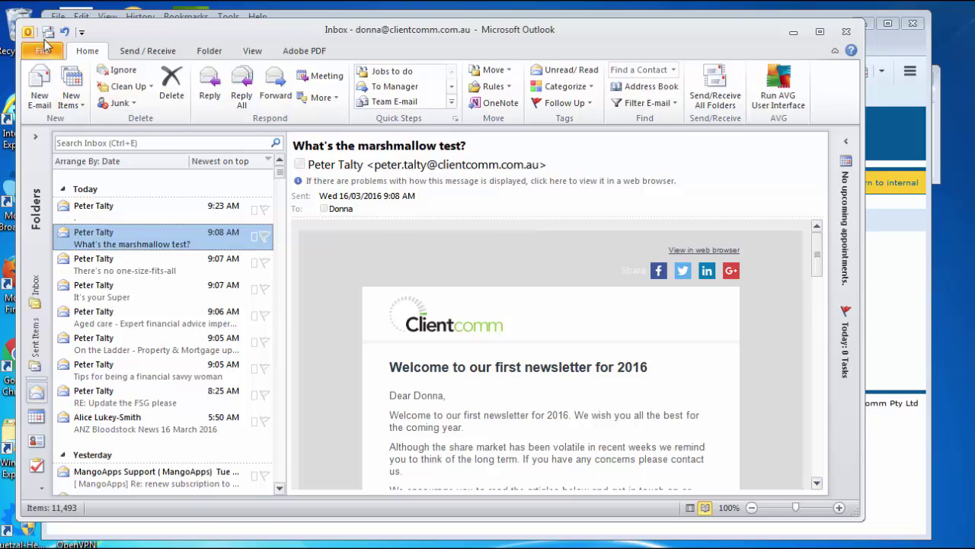
Step: Fetch mail, read the 'Understanding Aged Care' test email, and open 'Expert financial advice imperative' in the browser
left_click(47, 32)
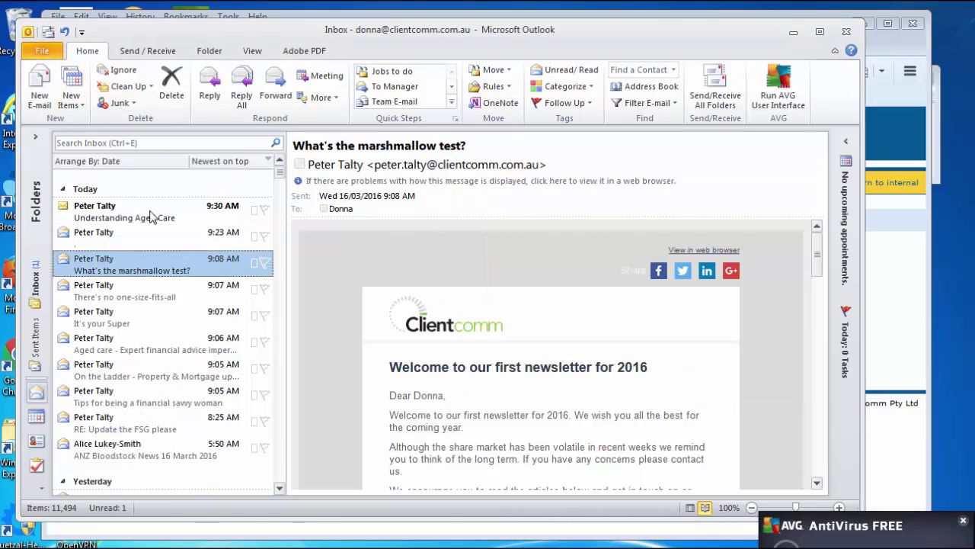
left_click(149, 210)
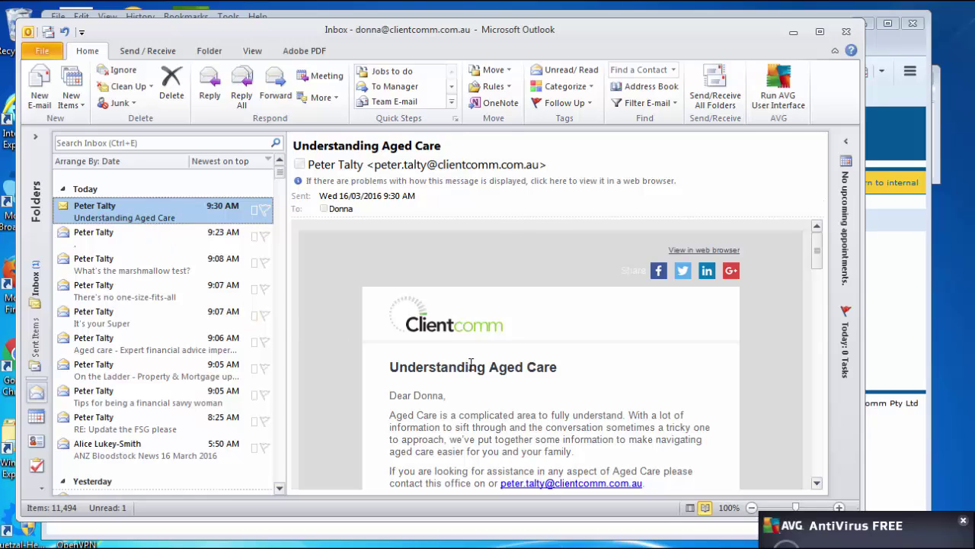
scroll(502, 355, "down", 3)
scroll(502, 354, "down", 1)
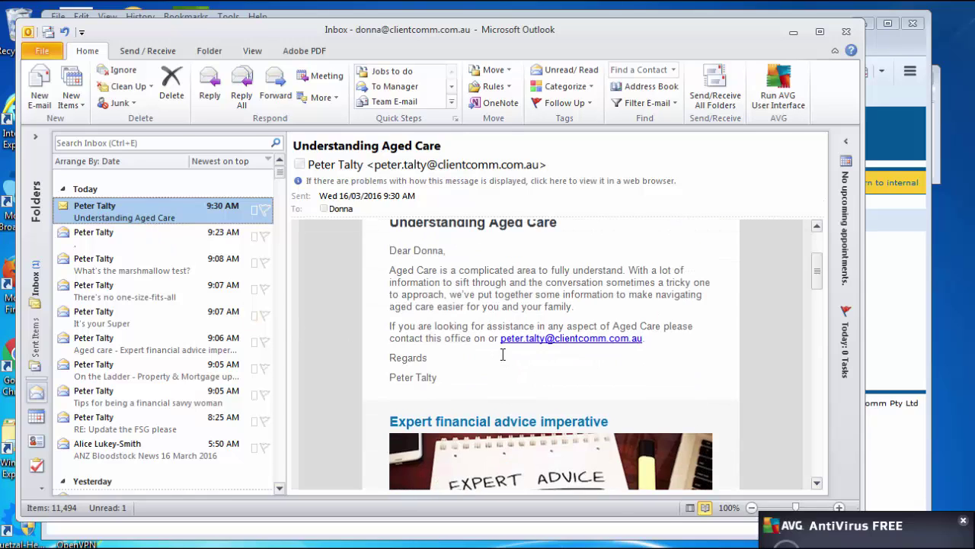
scroll(502, 354, "up", 1)
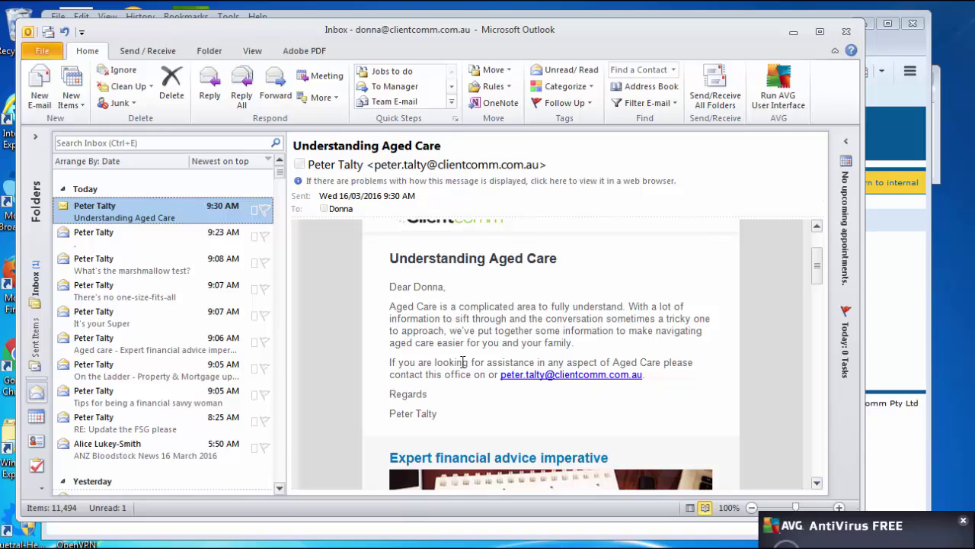
scroll(546, 343, "down", 1)
scroll(546, 343, "down", 3)
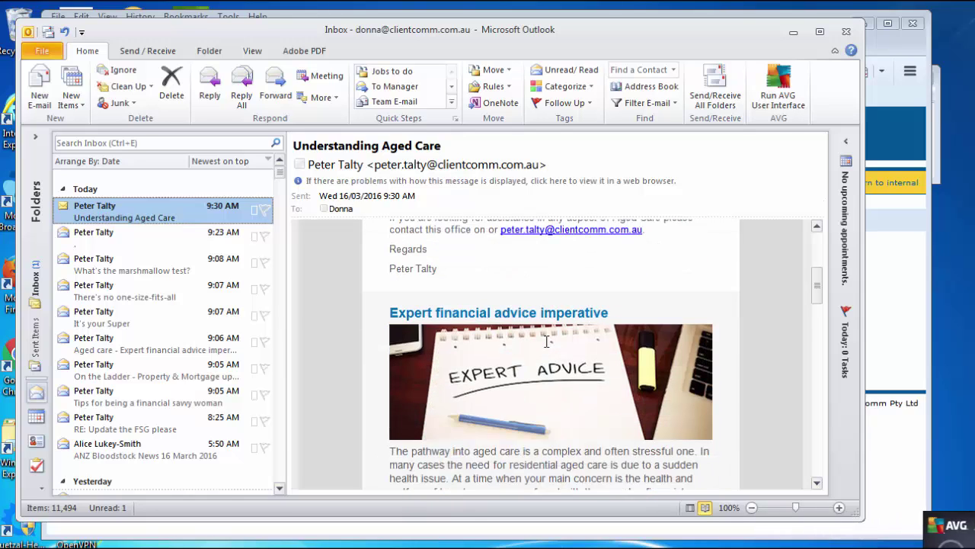
scroll(546, 343, "down", 2)
left_click(447, 462)
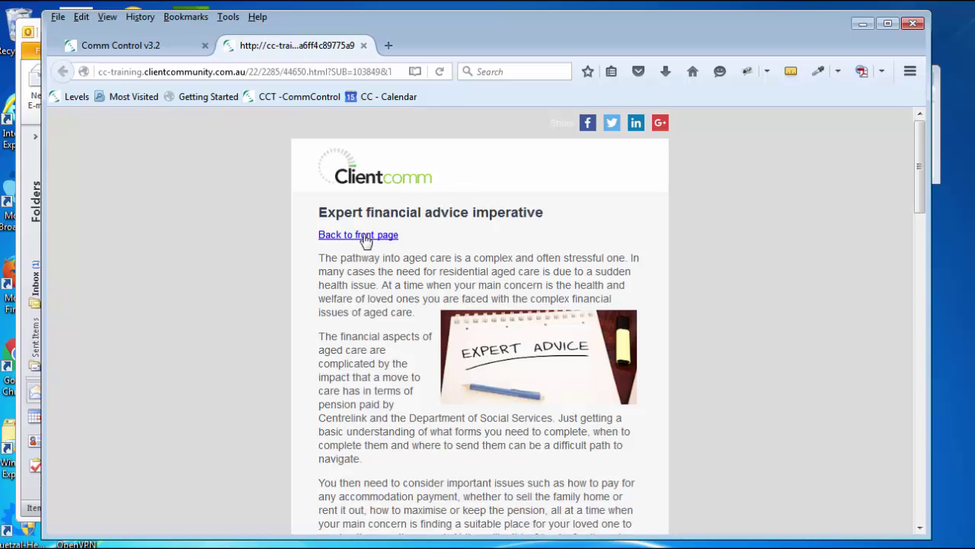
Step: Close the article tab to return to the memo's test-notification confirmation
left_click(363, 45)
mouse_move(369, 182)
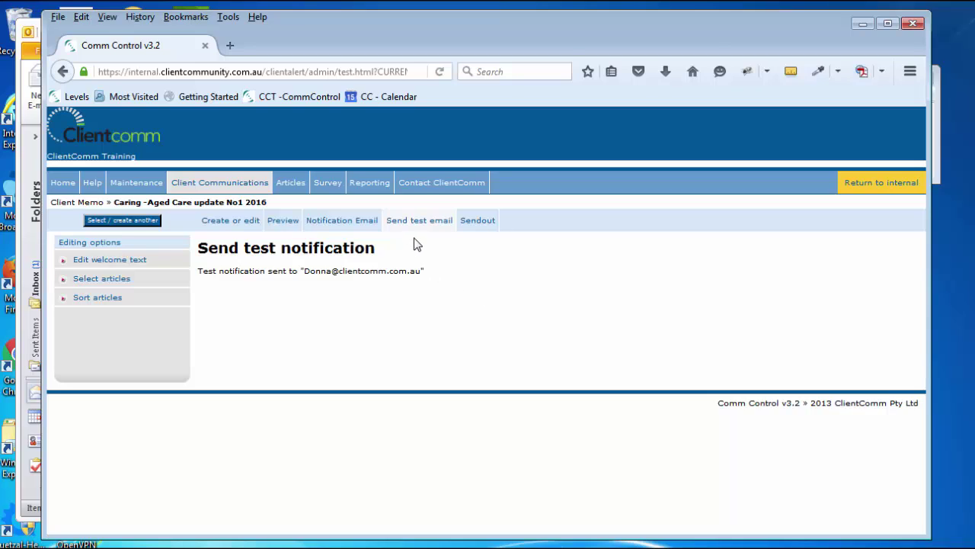
Step: Start the sendout, confirm the 'Understanding Aged Care' subject, select the Aged Care mailing group, and continue
left_click(491, 227)
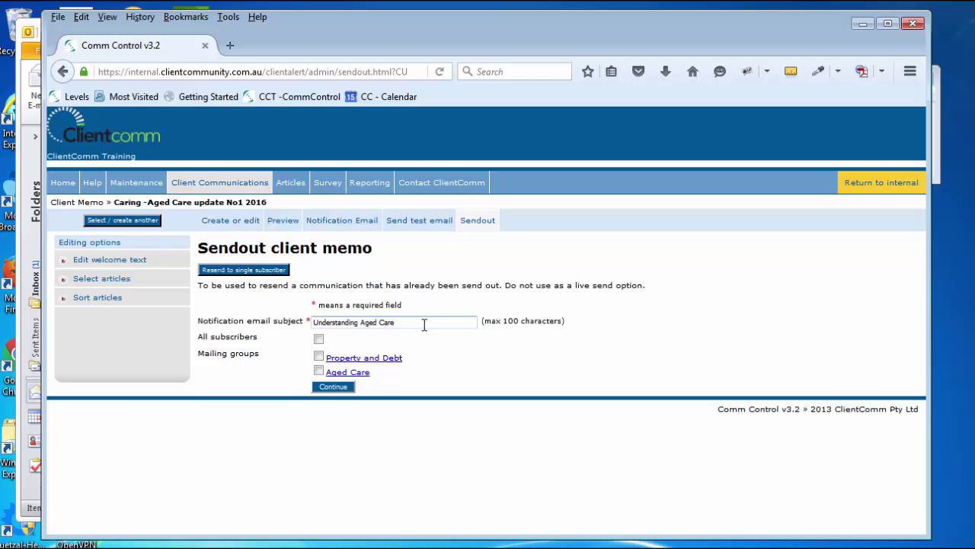
left_click_drag(424, 325, 308, 322)
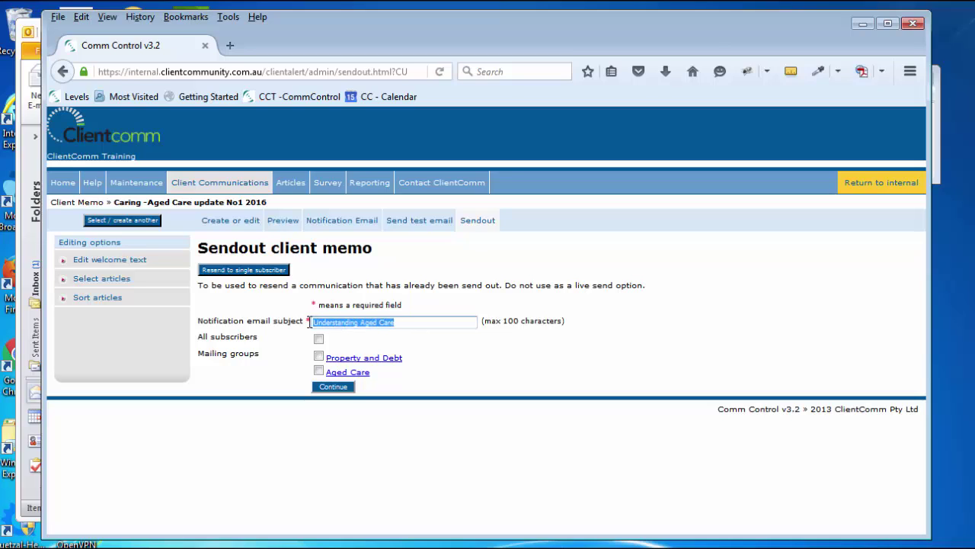
left_click(441, 321)
left_click(466, 299)
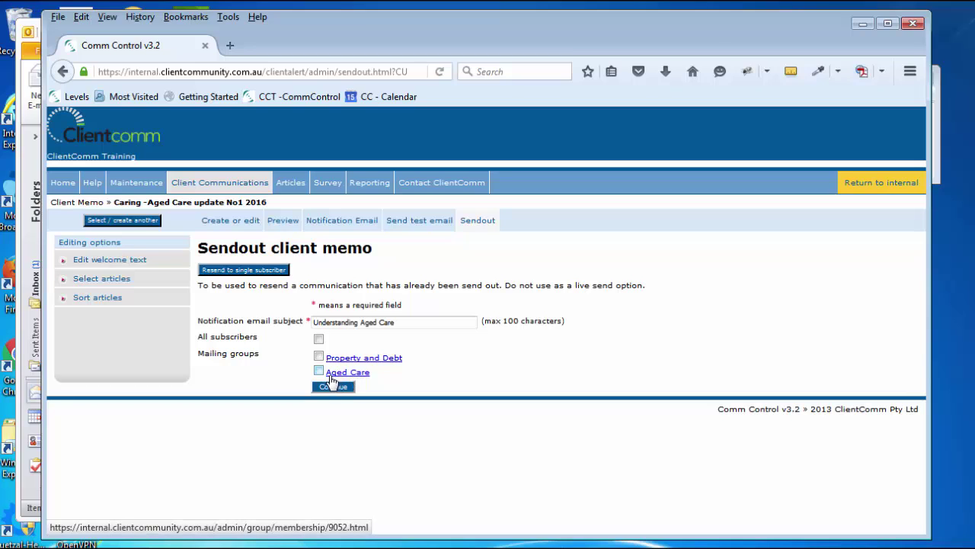
left_click(319, 371)
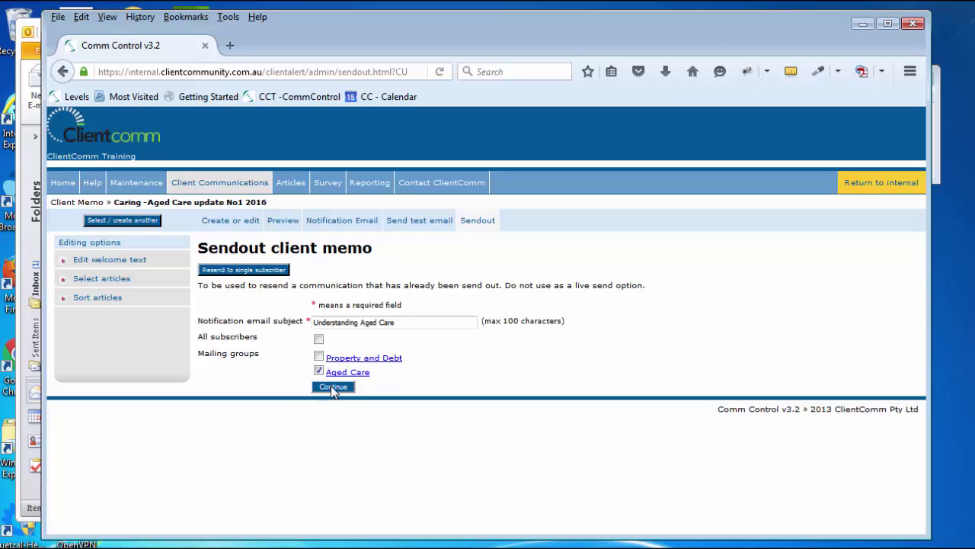
left_click(332, 387)
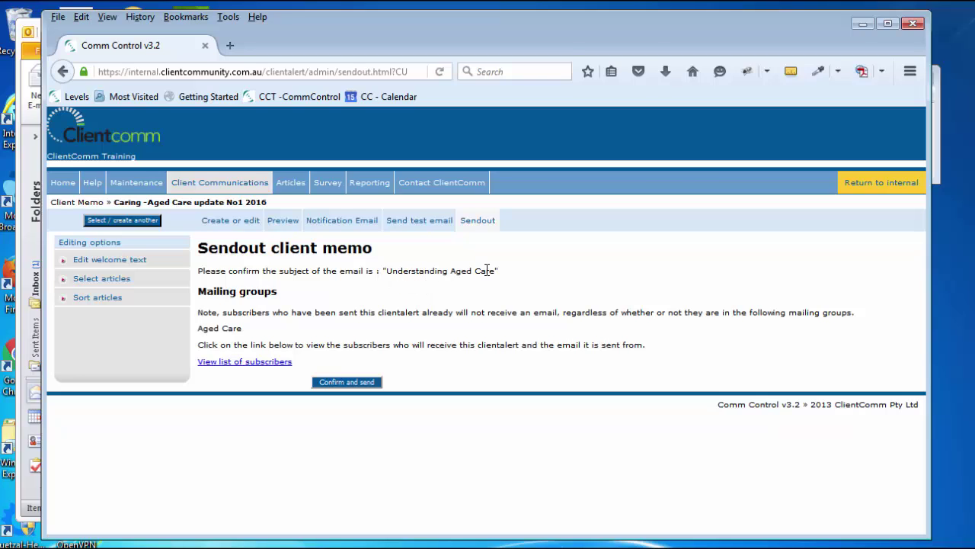
left_click_drag(494, 270, 382, 272)
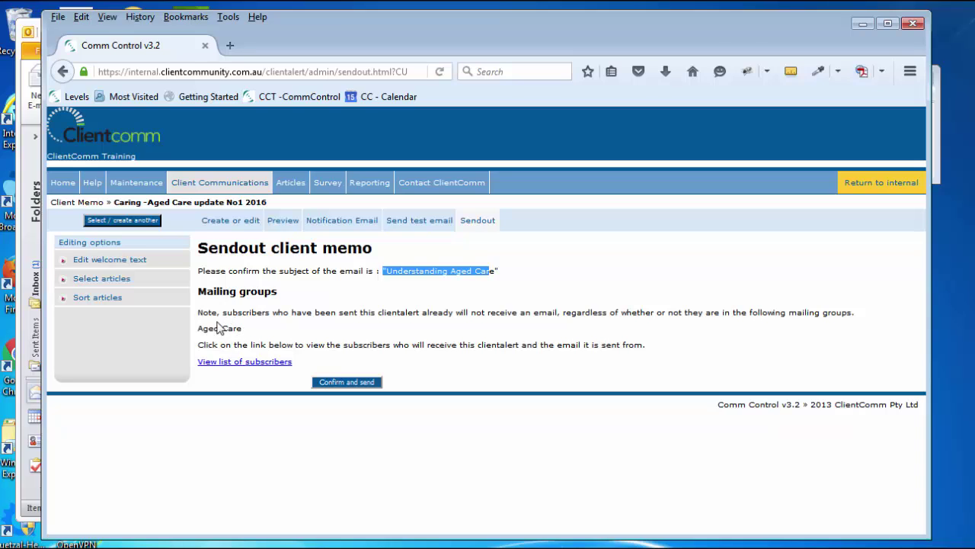
mouse_move(198, 331)
left_mouse_down()
mouse_move(232, 327)
mouse_move(199, 330)
left_mouse_up()
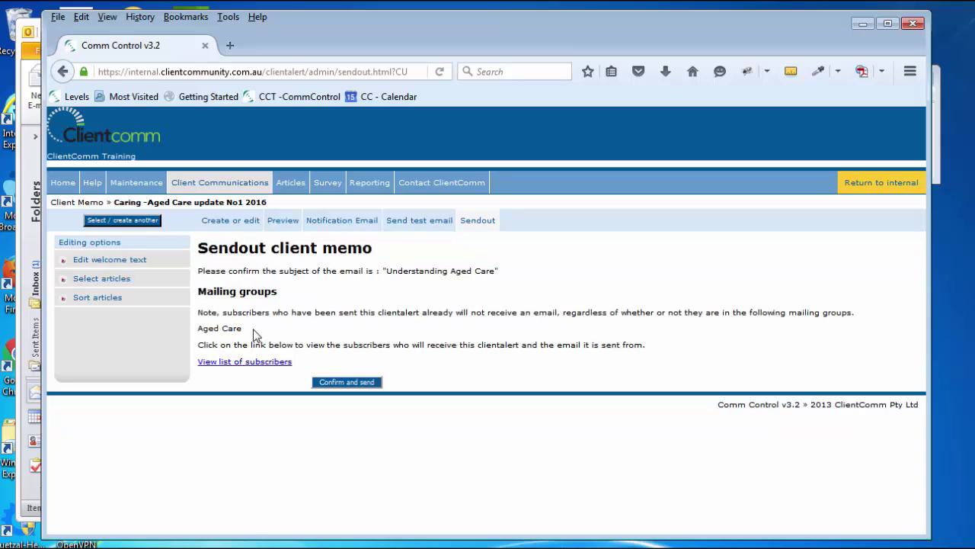
left_click(263, 333)
left_click(245, 362)
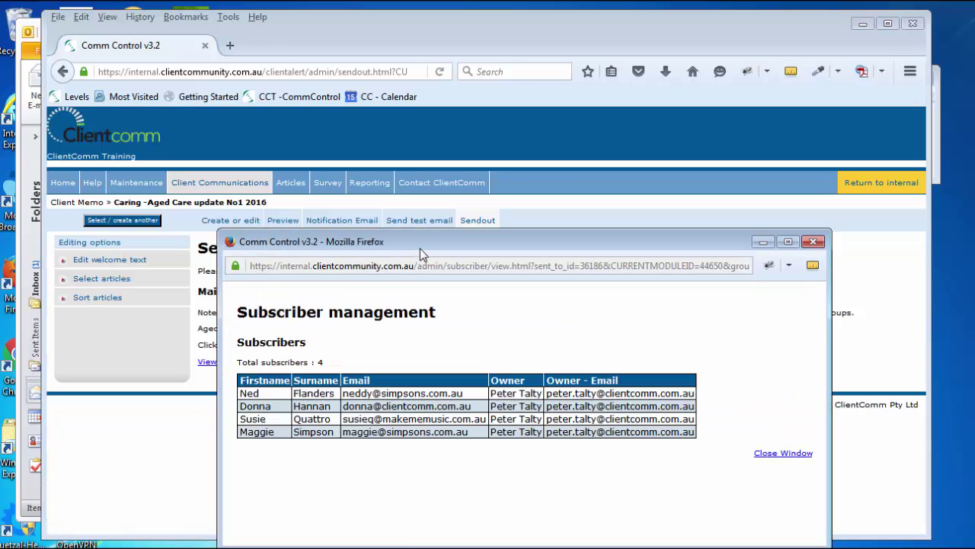
left_click_drag(422, 244, 349, 161)
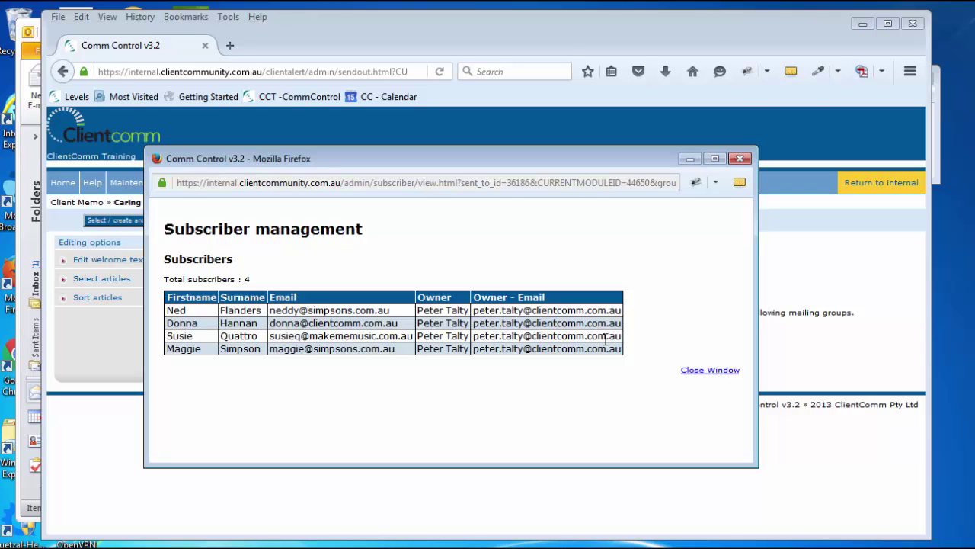
left_click(696, 372)
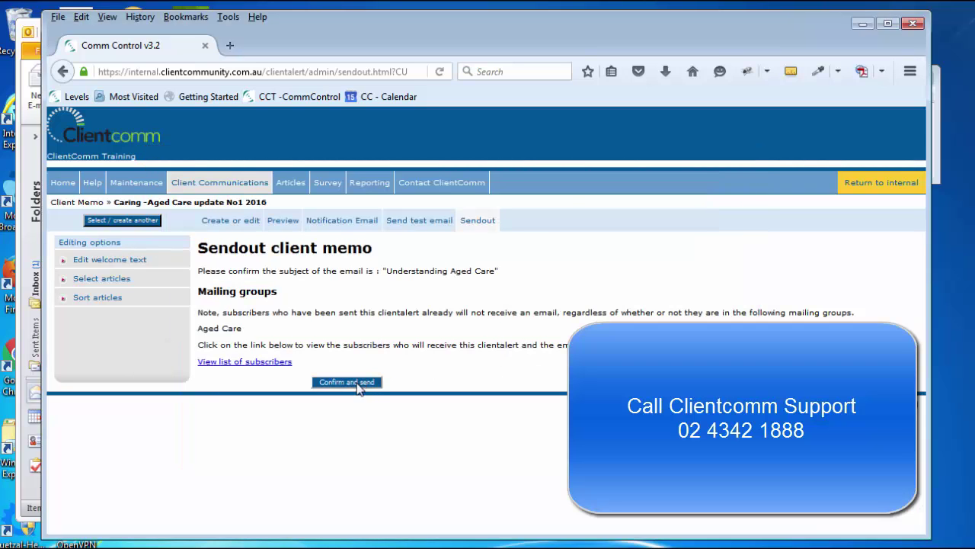